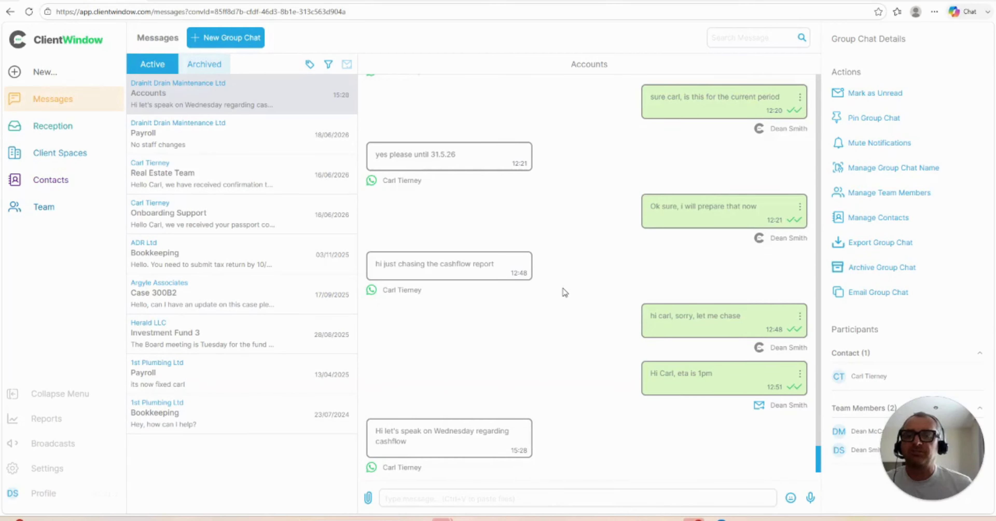
# Step: Open Broadcasts, switch to the audiences list and review the tags in the Manage Tags dialog before closing it
pyautogui.click(54, 444)
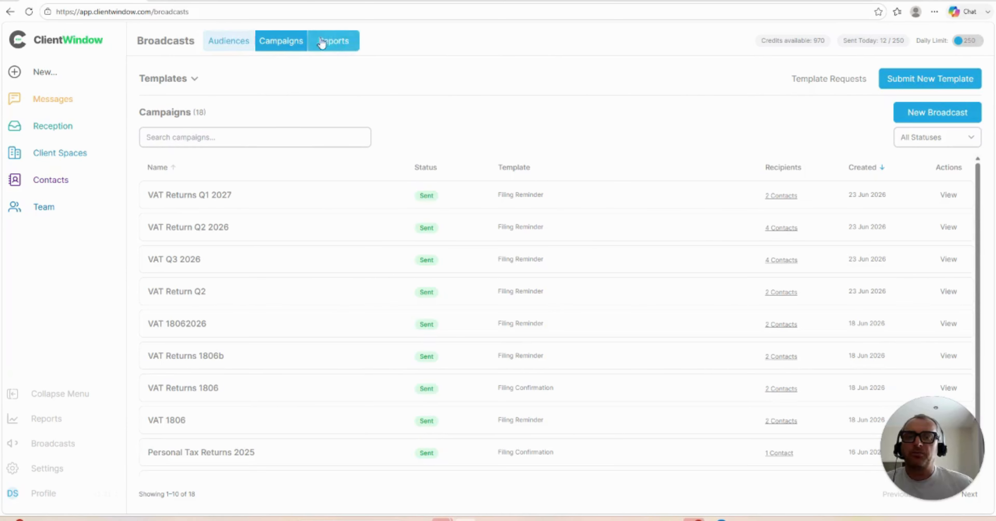
pyautogui.click(228, 40)
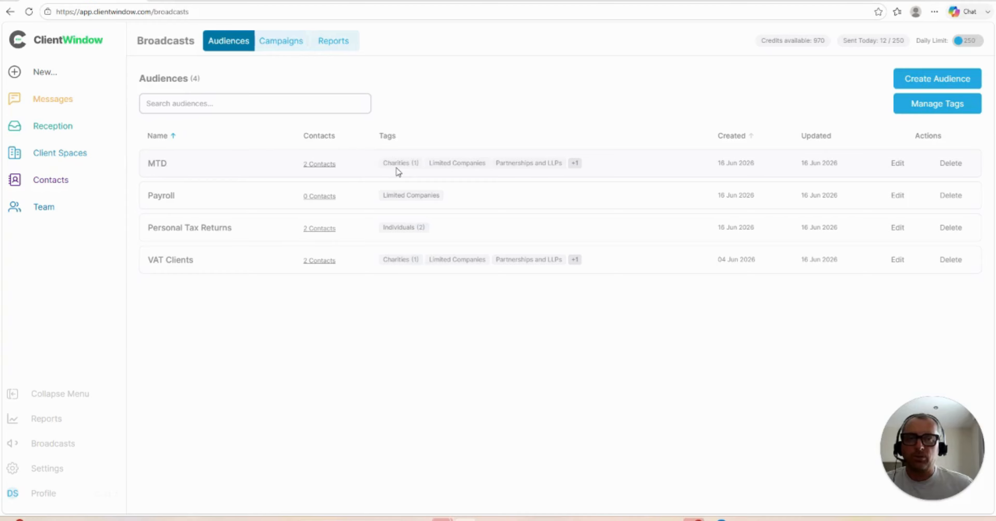
pyautogui.click(920, 109)
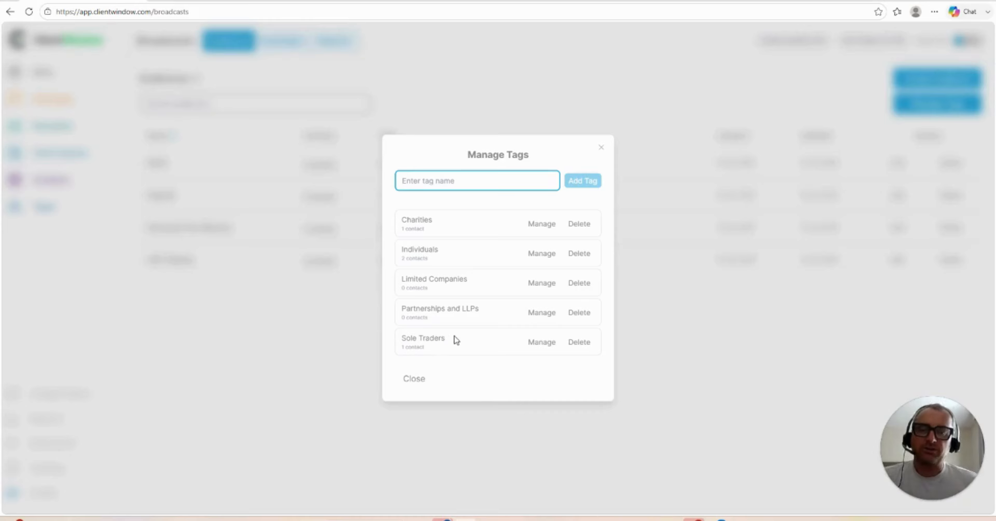
pyautogui.click(602, 148)
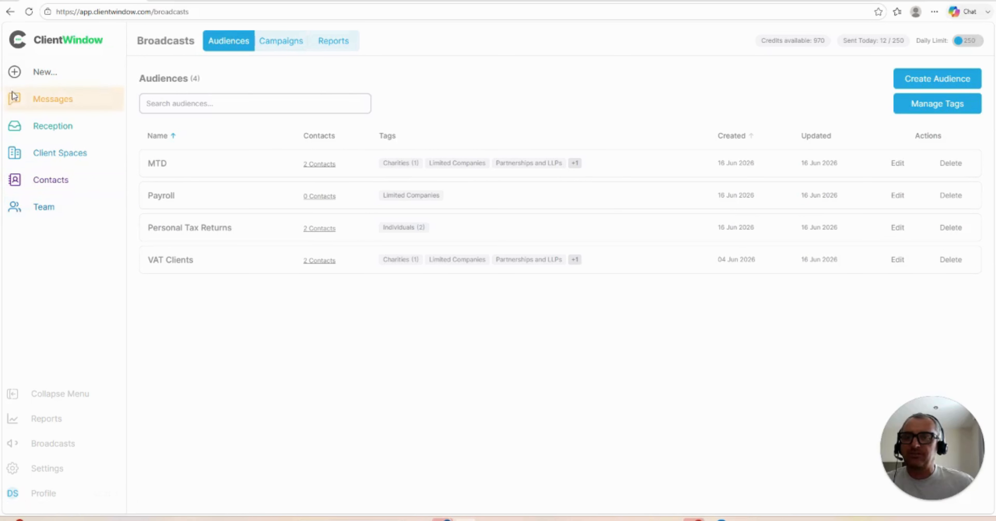
# Step: Open the contact list and select a contact to view its audience tags
pyautogui.click(52, 185)
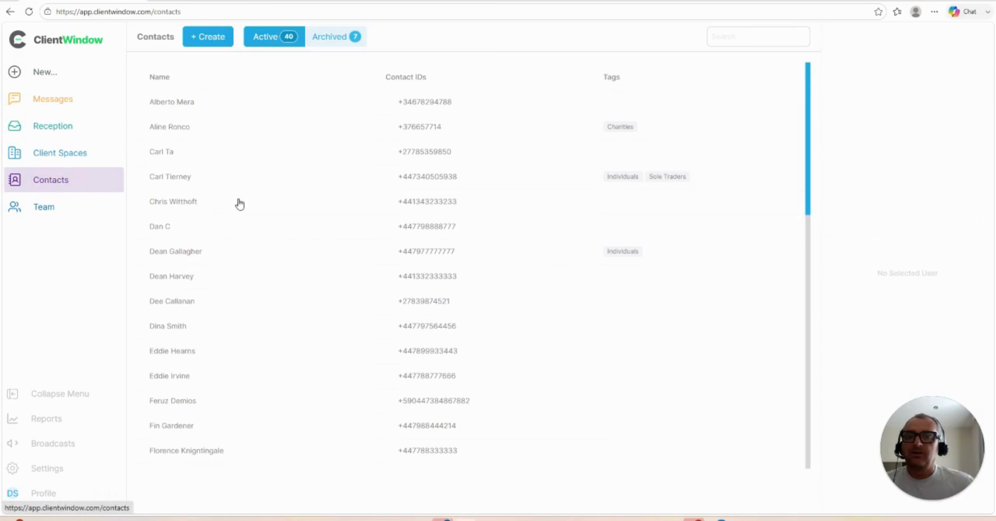
pyautogui.click(184, 185)
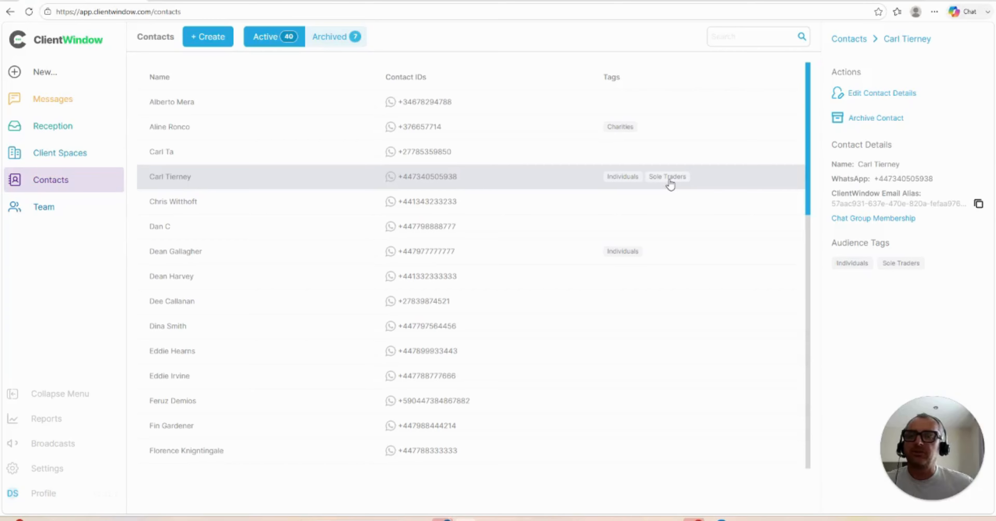
# Step: Return to Broadcasts and review the audiences, the campaigns list and the campaign status filter options
pyautogui.click(58, 443)
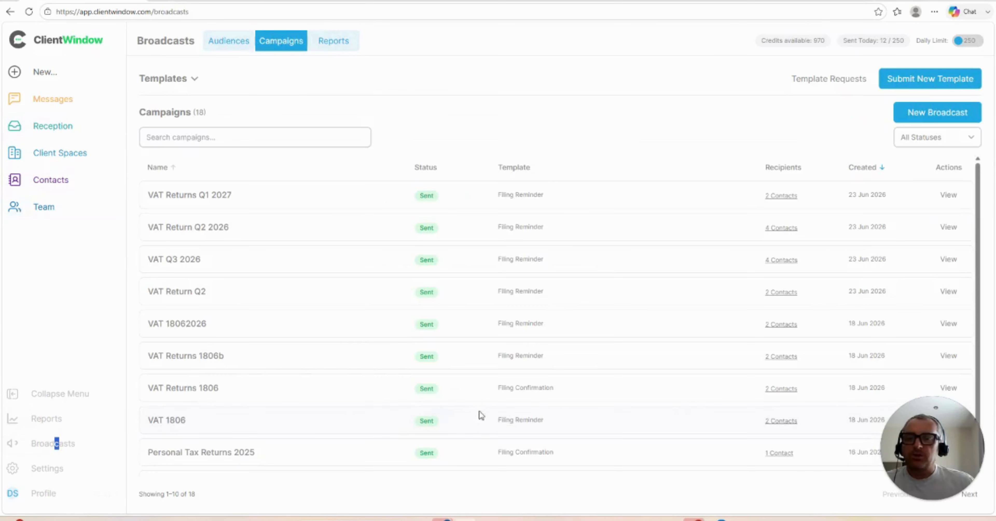
pyautogui.click(241, 39)
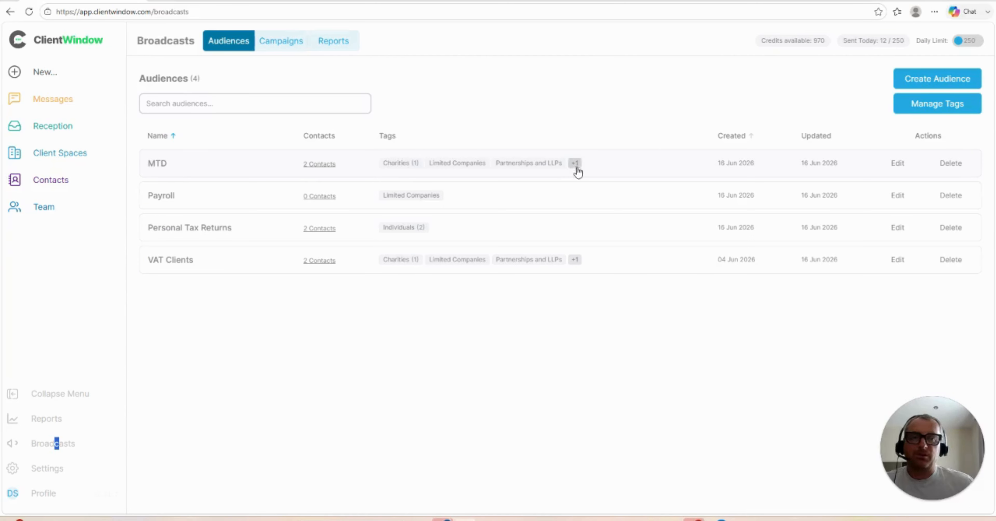
pyautogui.moveTo(576, 169)
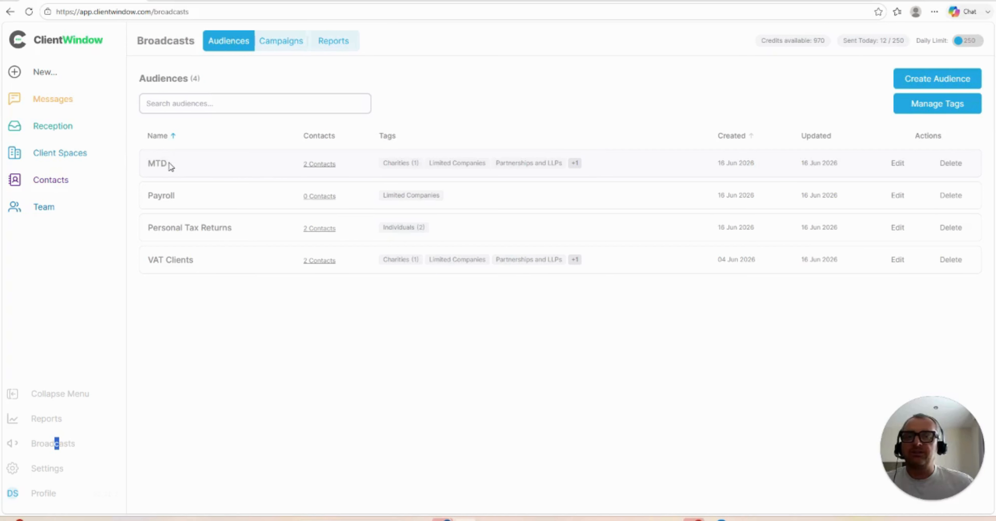
pyautogui.click(285, 40)
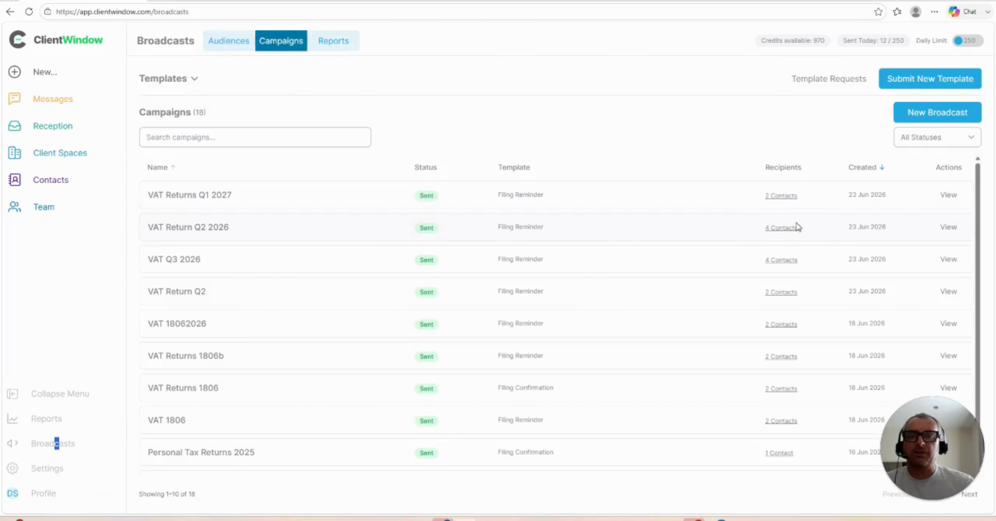
pyautogui.scroll(-1, 747, 223)
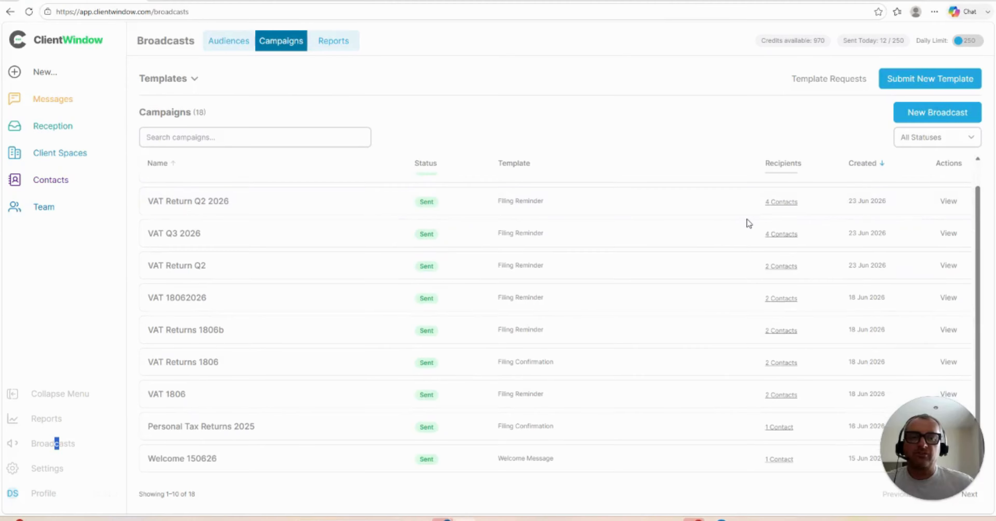
pyautogui.scroll(1, 748, 224)
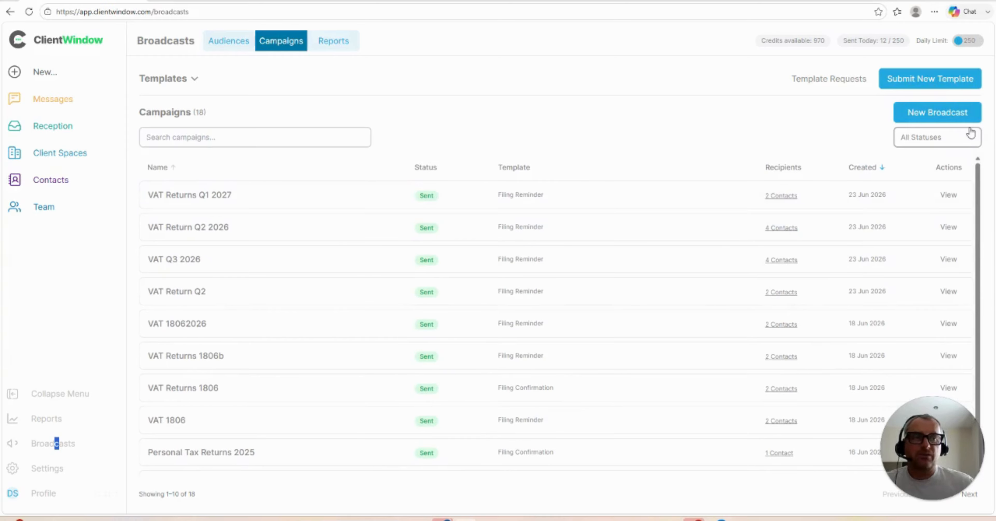
pyautogui.click(971, 142)
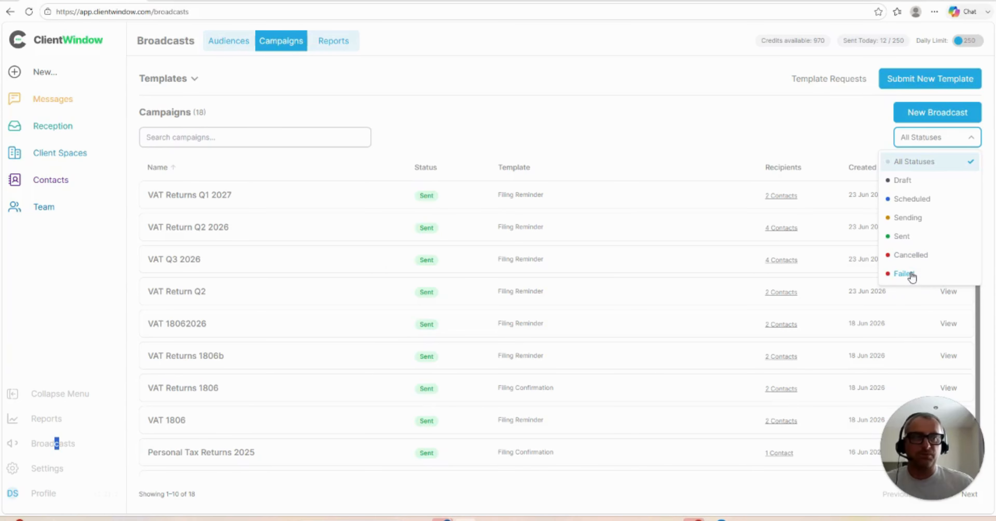
pyautogui.click(767, 122)
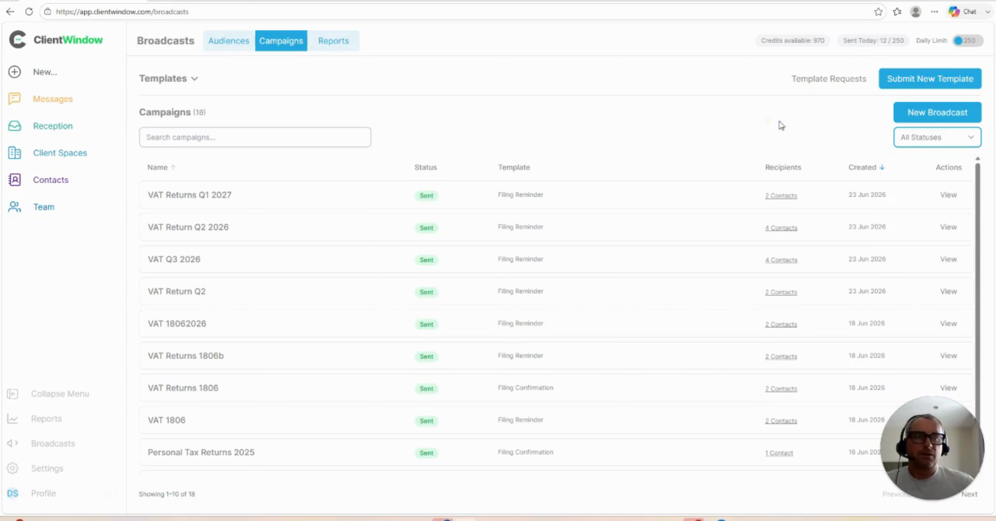
# Step: Expand the templates, select the Filing Reminder template and start a new broadcast
pyautogui.click(913, 115)
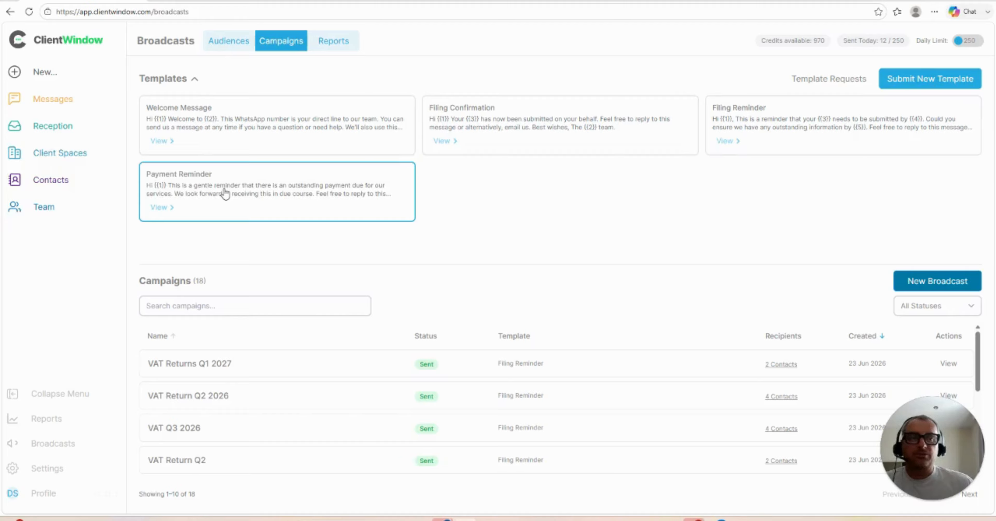
pyautogui.click(928, 278)
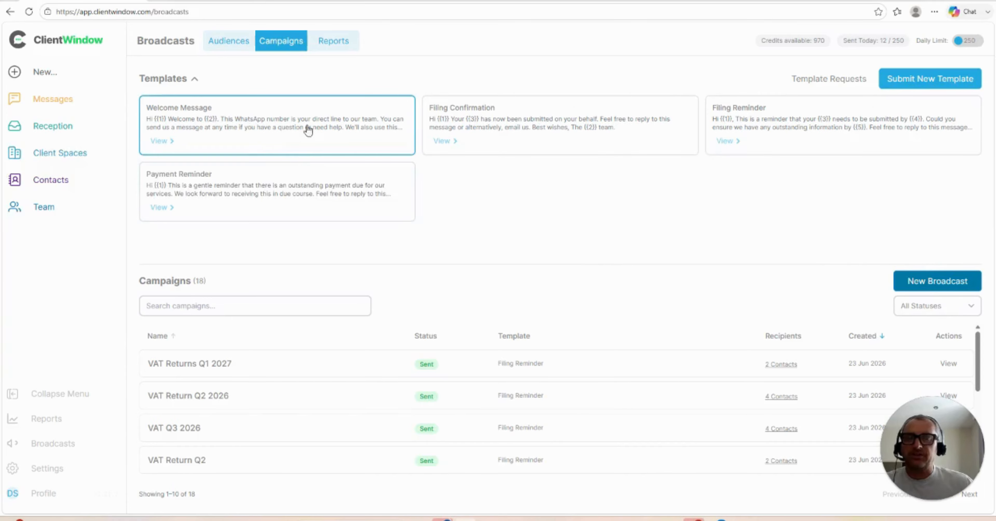
pyautogui.click(783, 121)
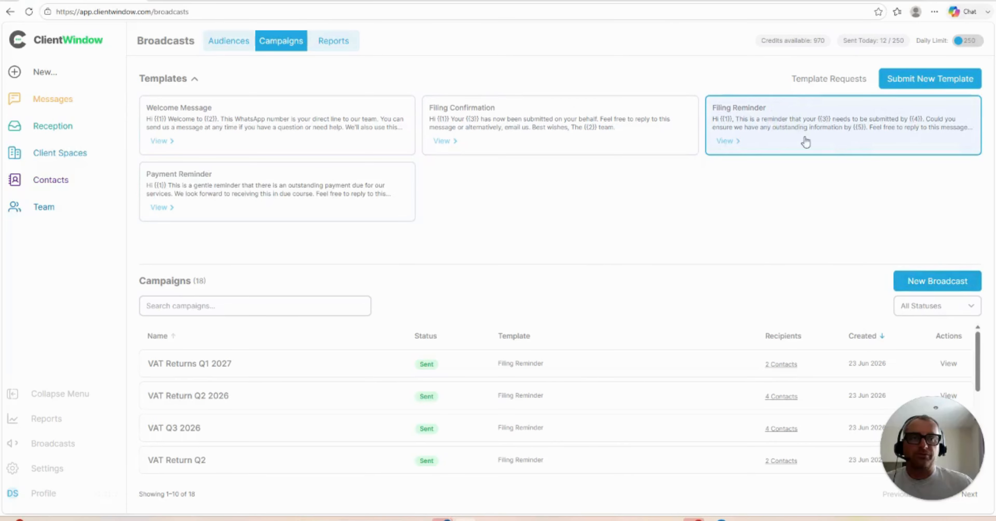
pyautogui.click(940, 281)
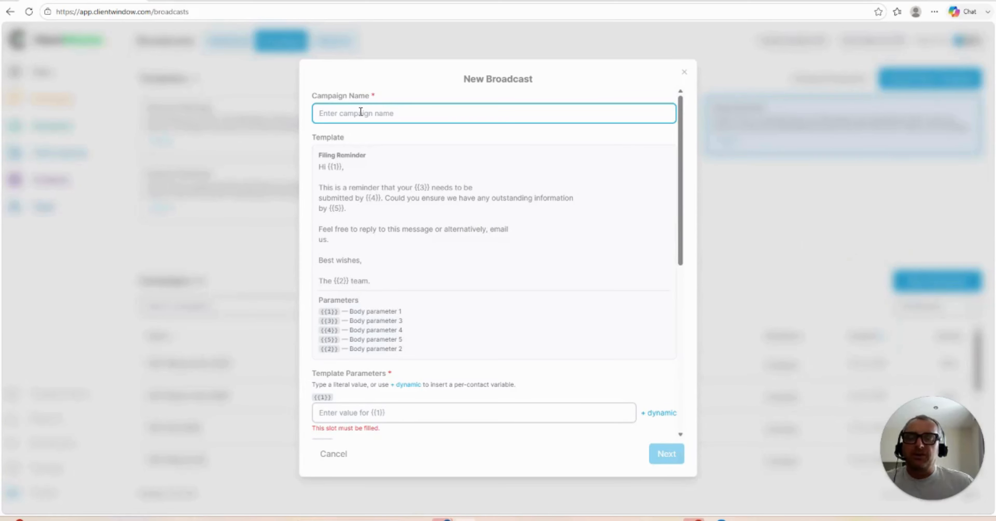
# Step: Name the campaign MTD Q2 2026
pyautogui.write('MTD ')
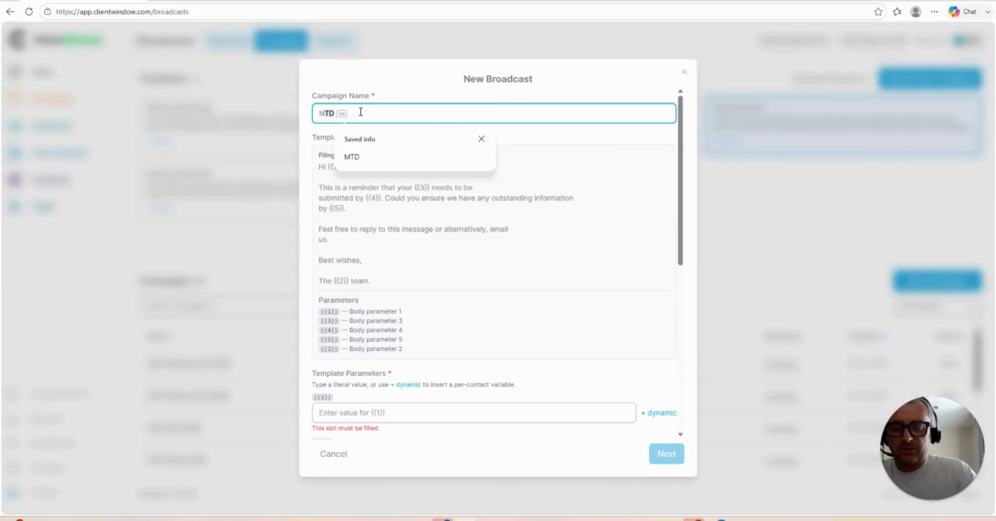
pyautogui.write('Q')
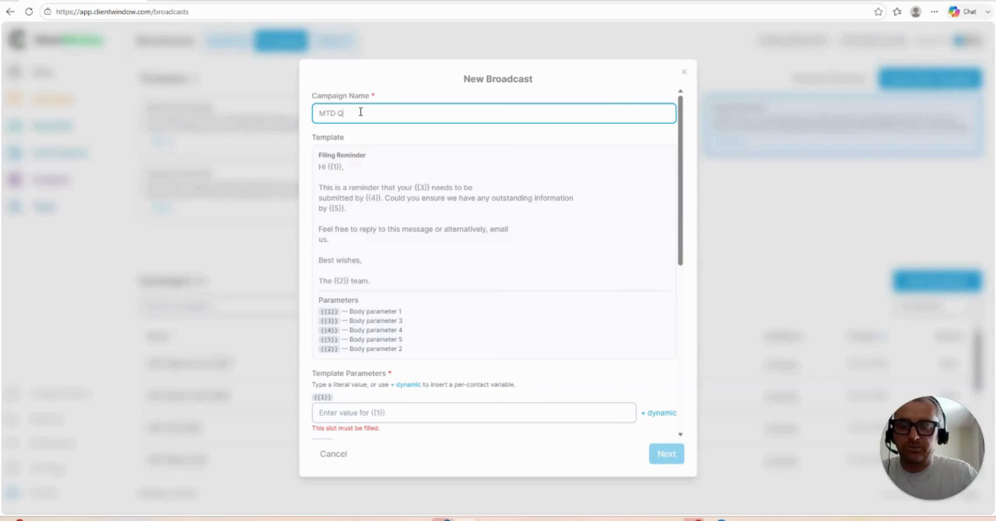
pyautogui.write('2 2026')
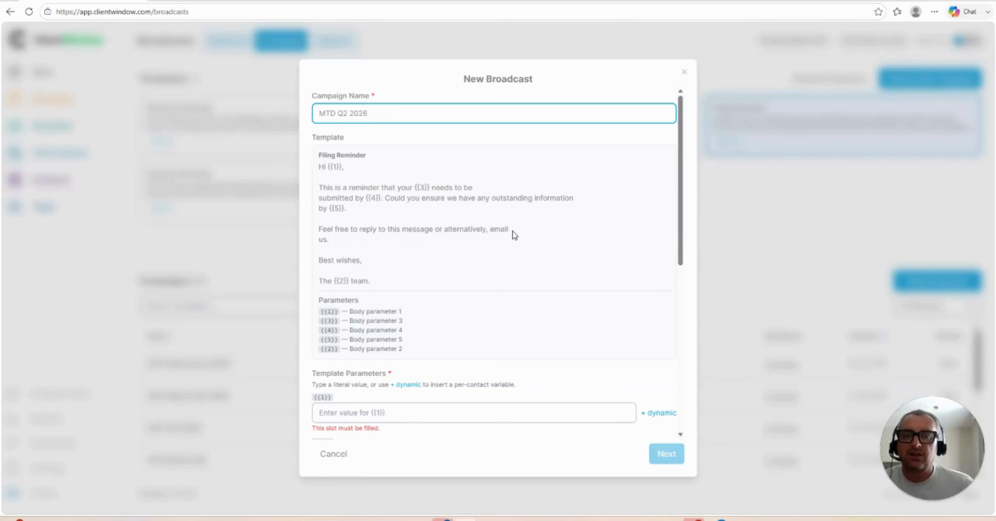
pyautogui.scroll(-3, 511, 227)
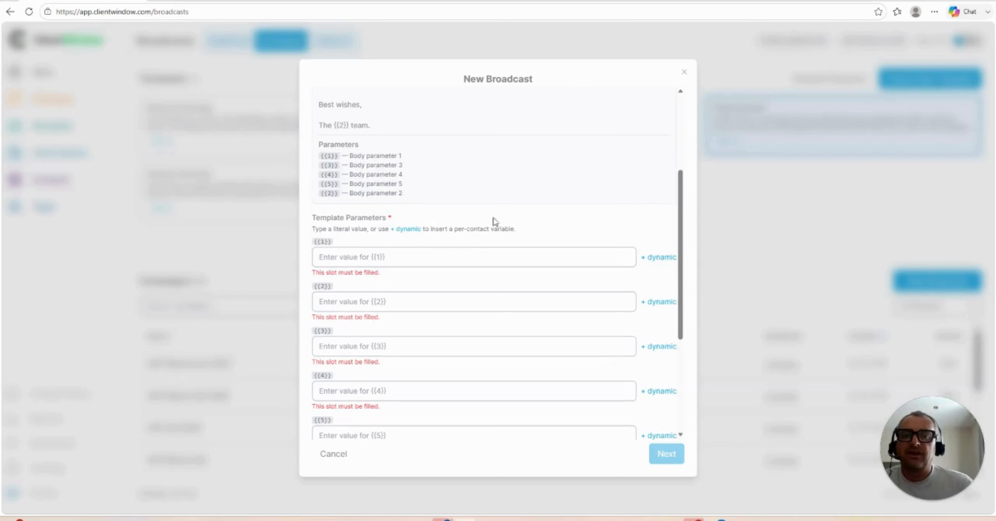
pyautogui.scroll(4, 476, 315)
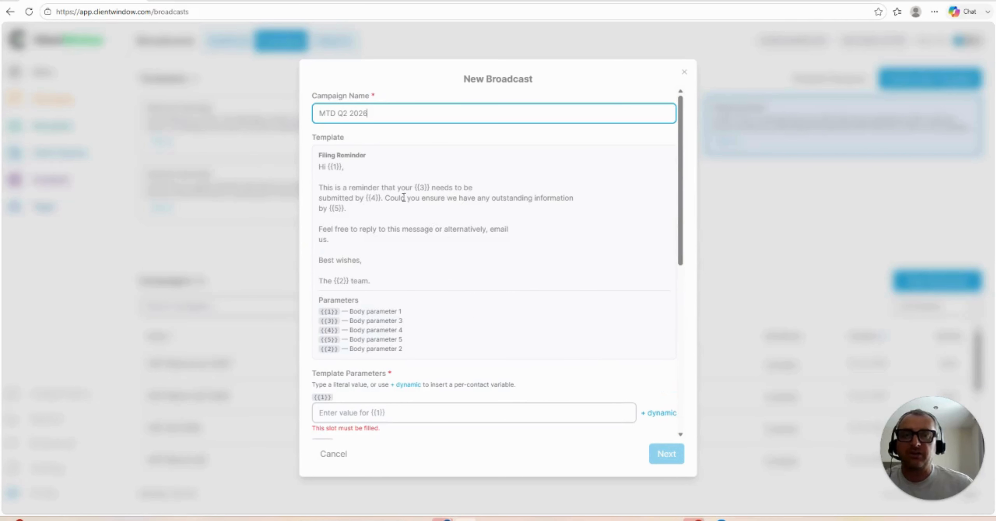
pyautogui.scroll(-3, 544, 265)
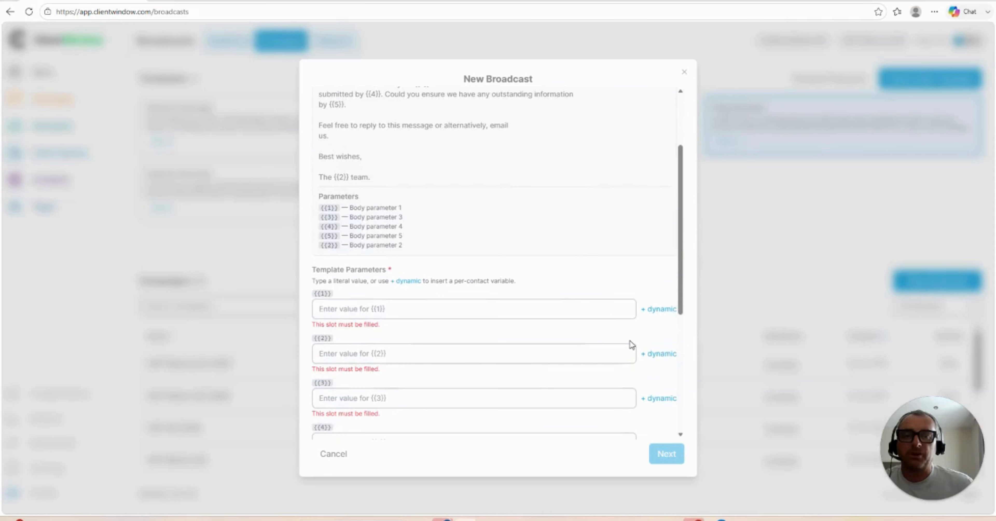
# Step: Set template parameter {{1}} to the dynamic contactName variable and {{2}} to tenantName
pyautogui.click(656, 312)
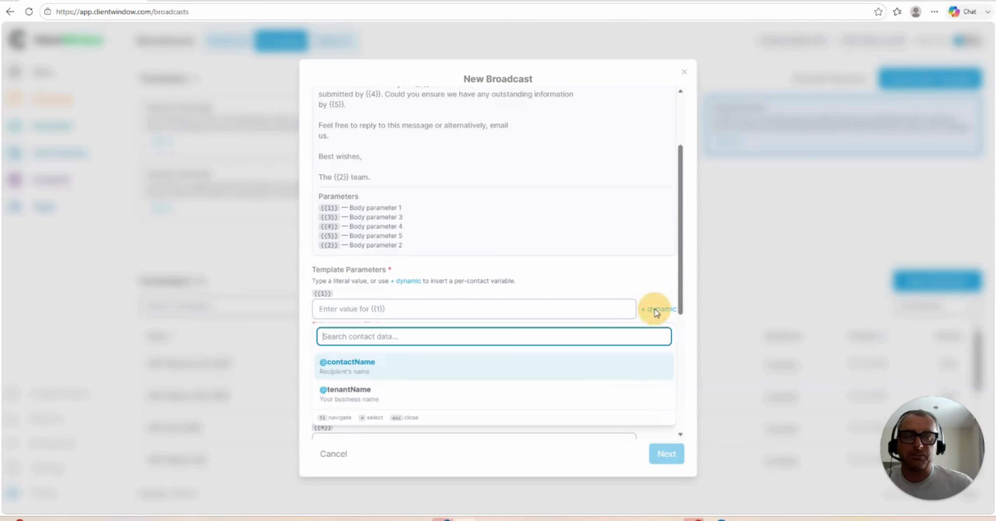
pyautogui.click(369, 369)
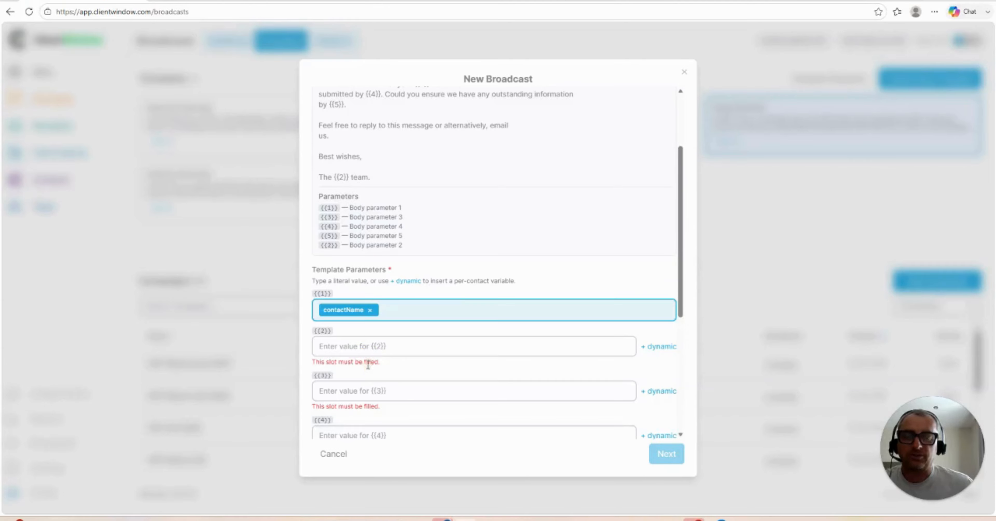
pyautogui.click(658, 346)
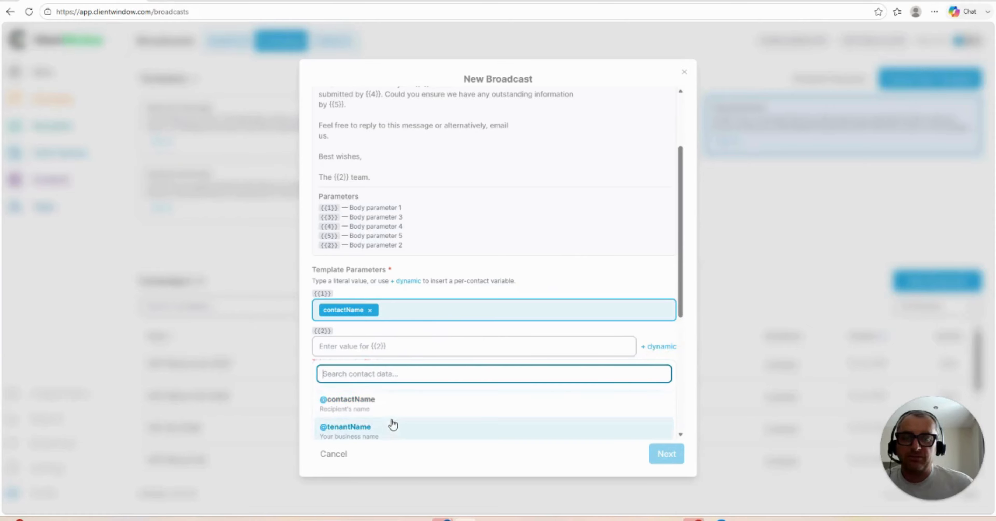
pyautogui.click(386, 435)
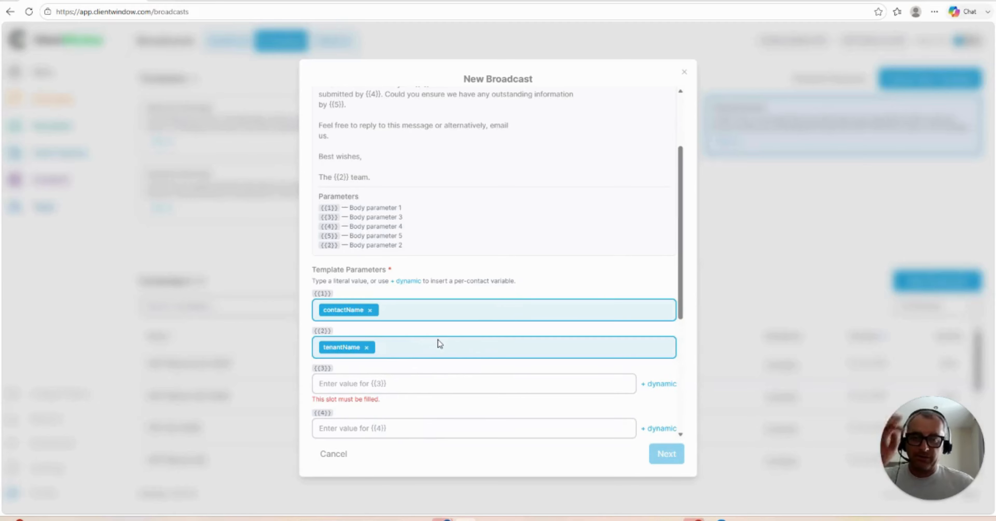
# Step: Fill template parameter {{3}} with VAT Return
pyautogui.scroll(3, 448, 325)
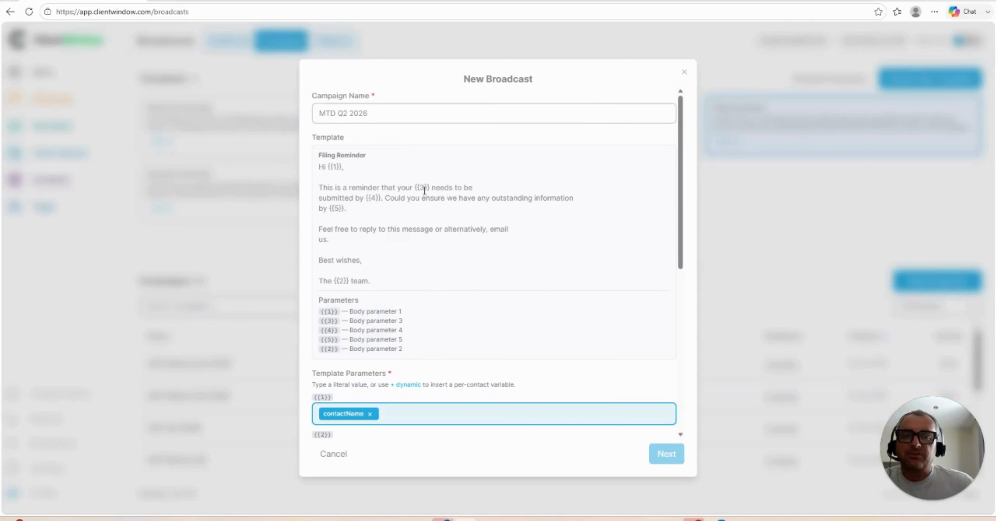
pyautogui.scroll(-6, 485, 265)
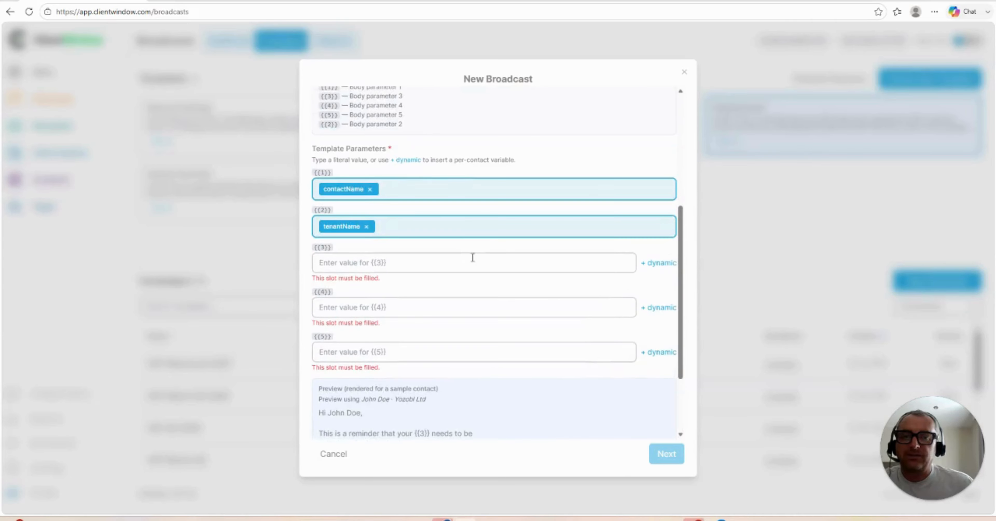
pyautogui.click(371, 257)
pyautogui.write('VAT')
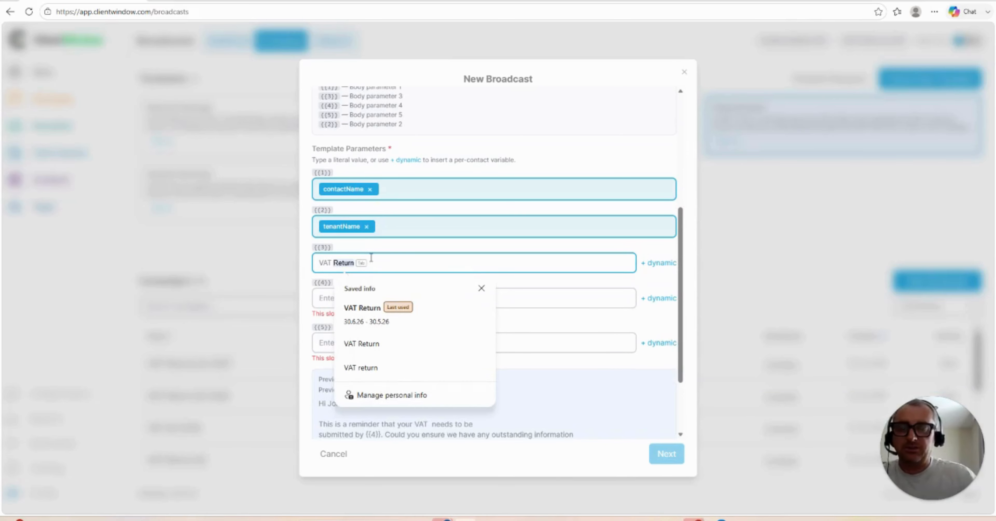
pyautogui.press('Tab')
# Step: Fill template parameters {{4}} with 30.6.26 and {{5}} with 30.5.26 from the saved entries
pyautogui.scroll(6, 469, 265)
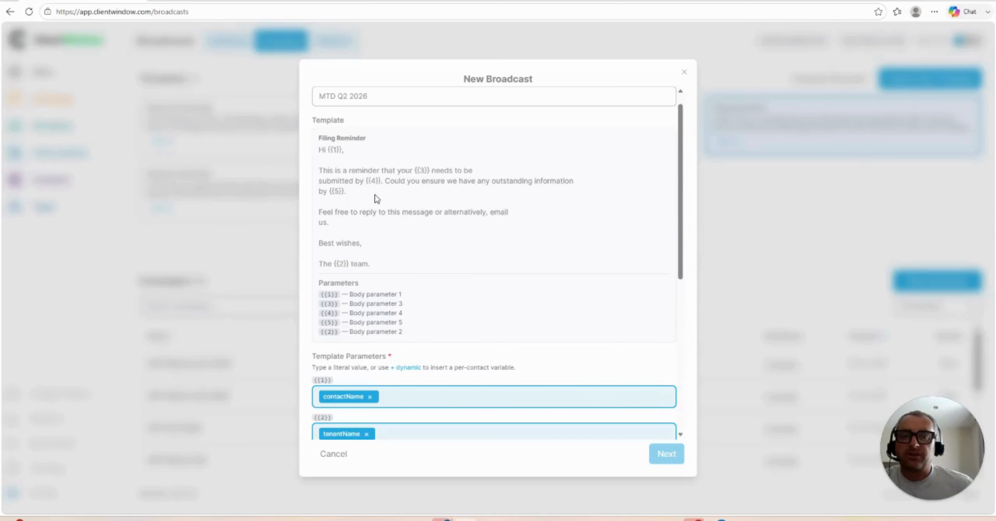
pyautogui.scroll(-4, 376, 195)
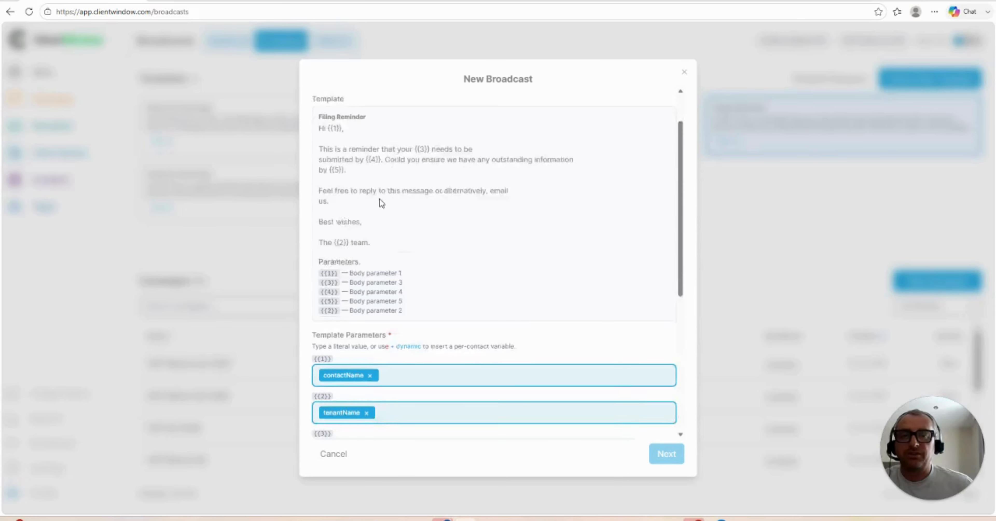
pyautogui.click(366, 315)
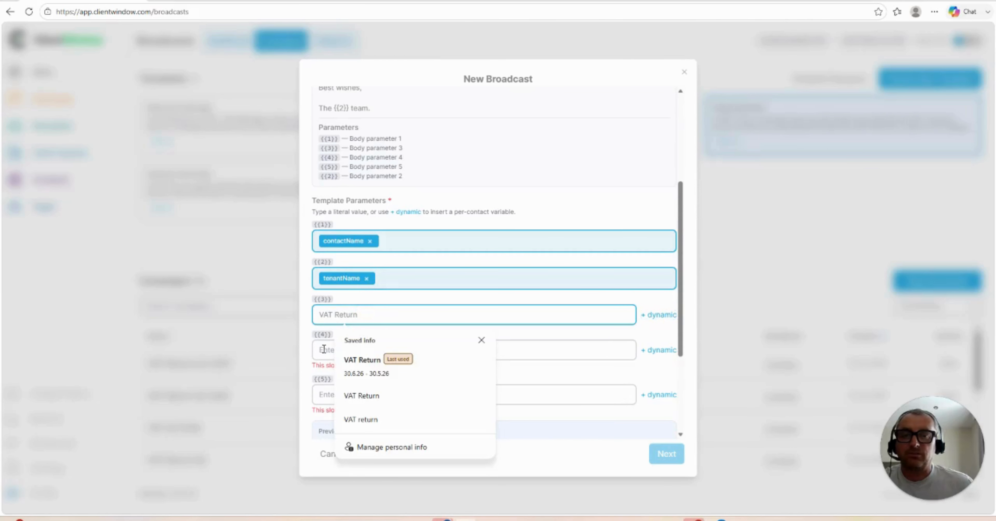
pyautogui.click(325, 349)
pyautogui.click(355, 398)
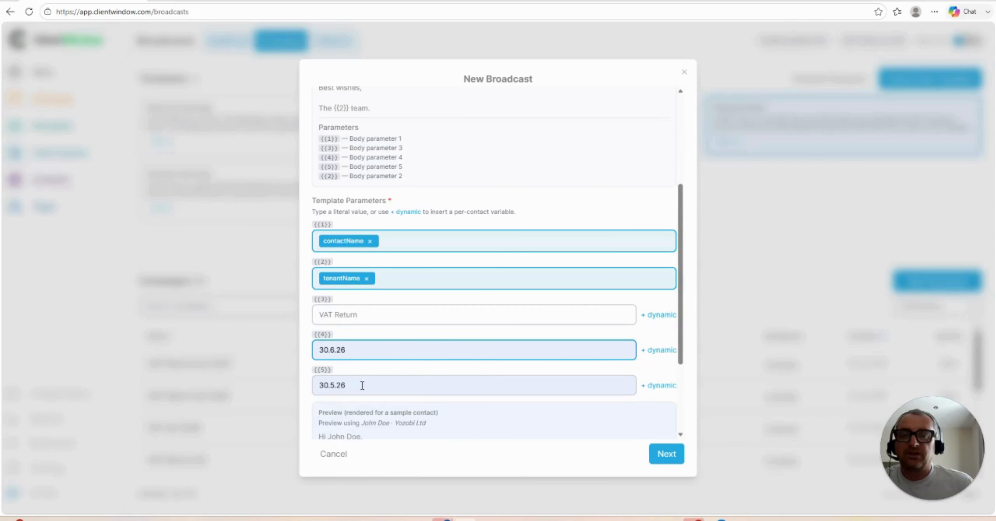
# Step: Review the filled template parameters, continue, and select the MTD audience as the broadcast's recipients
pyautogui.scroll(3, 445, 324)
pyautogui.scroll(1, 446, 324)
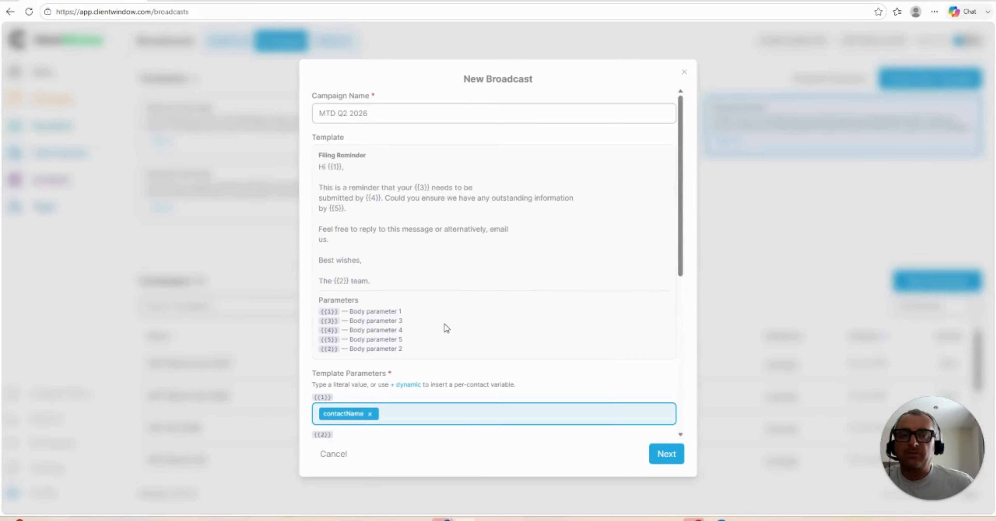
pyautogui.scroll(-6, 446, 325)
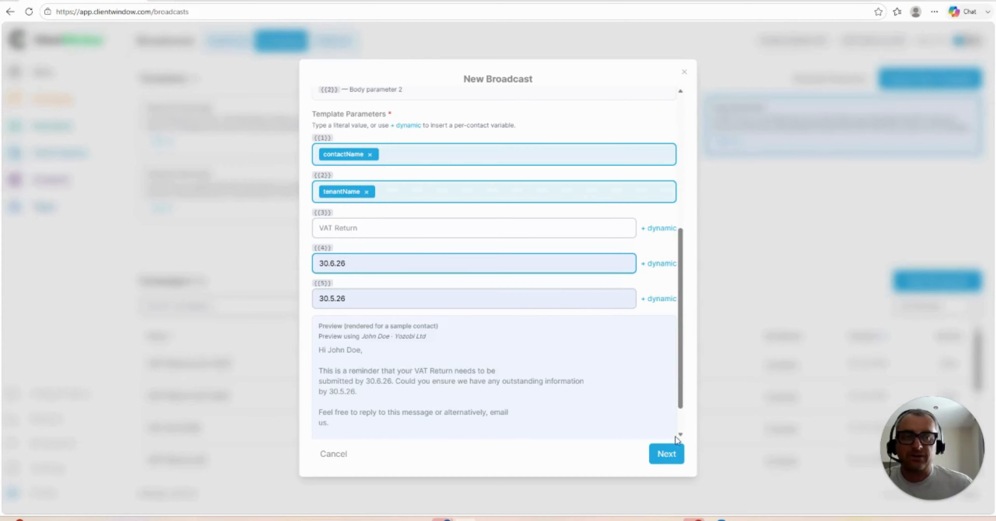
pyautogui.click(663, 453)
pyautogui.click(441, 225)
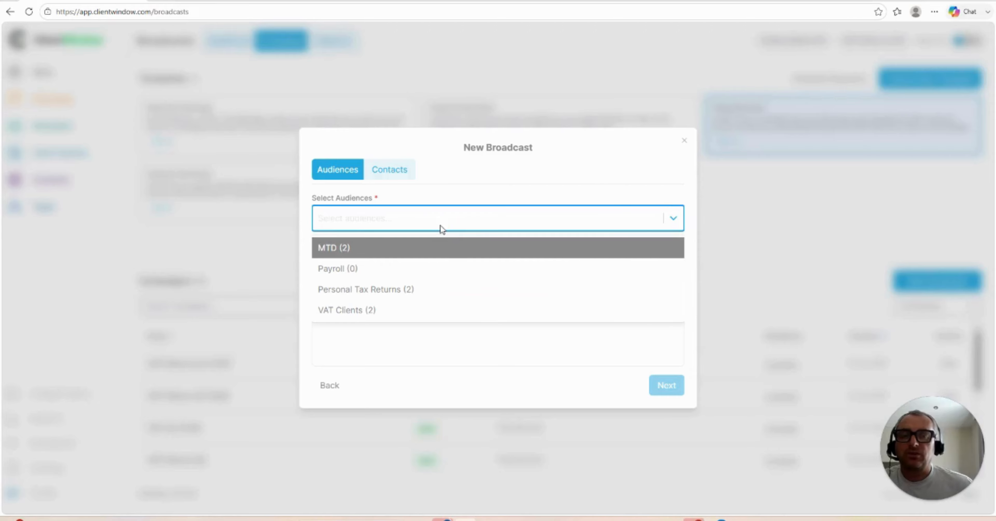
pyautogui.click(334, 249)
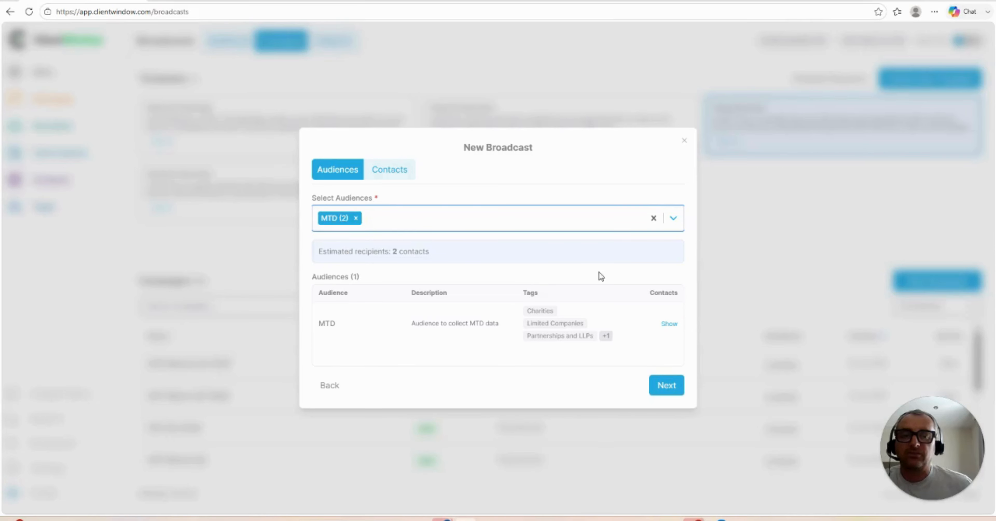
pyautogui.click(666, 385)
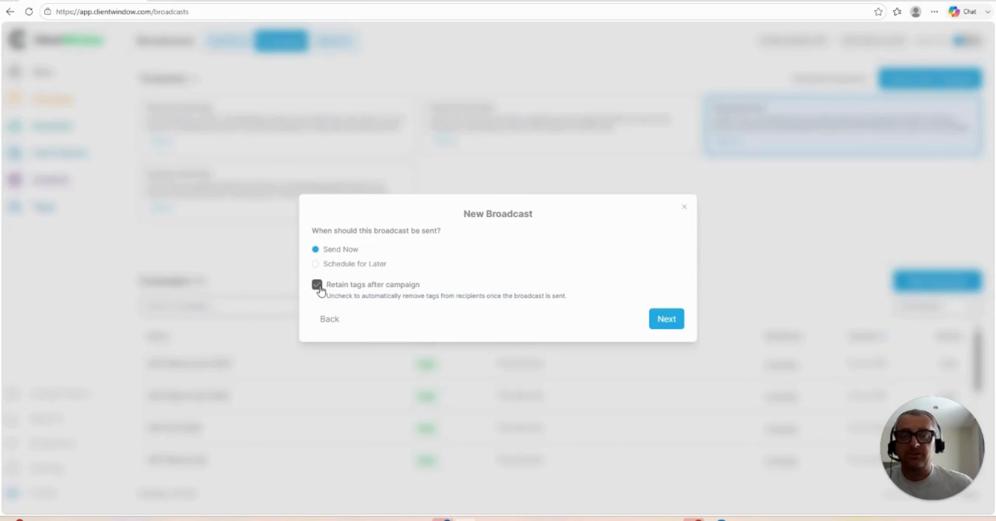
# Step: Keep the broadcast set to send now with tags retained, review the campaign summary, and finish sending it
pyautogui.click(664, 315)
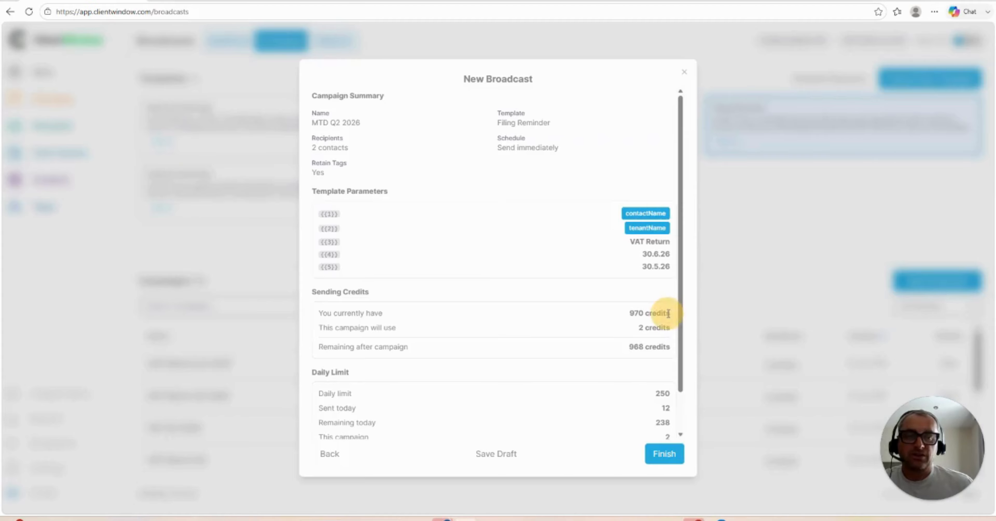
pyautogui.scroll(-2, 636, 282)
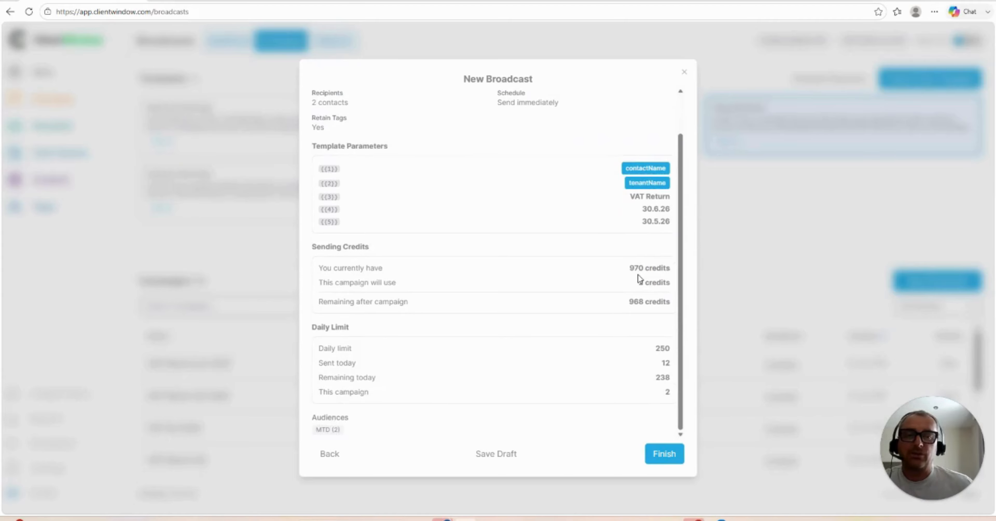
pyautogui.scroll(2, 638, 275)
pyautogui.scroll(-2, 638, 275)
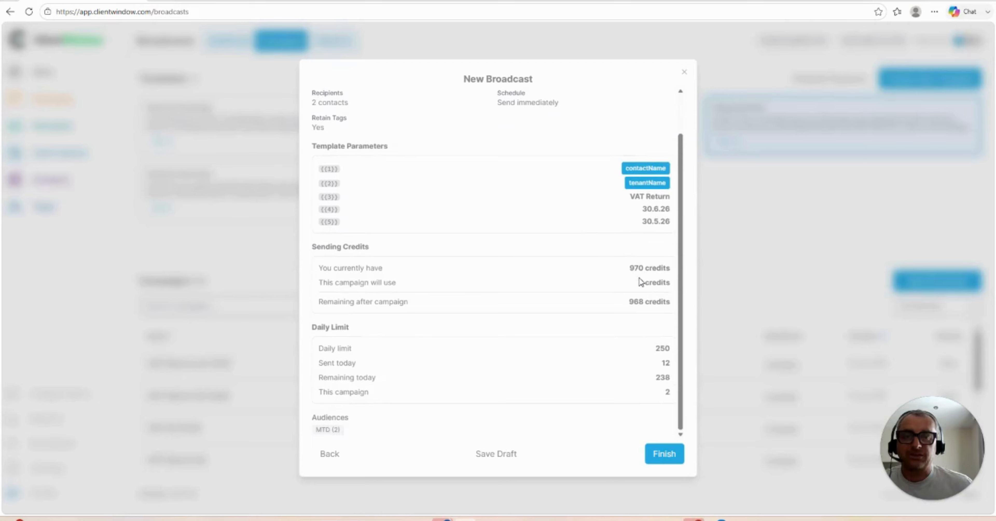
pyautogui.click(669, 450)
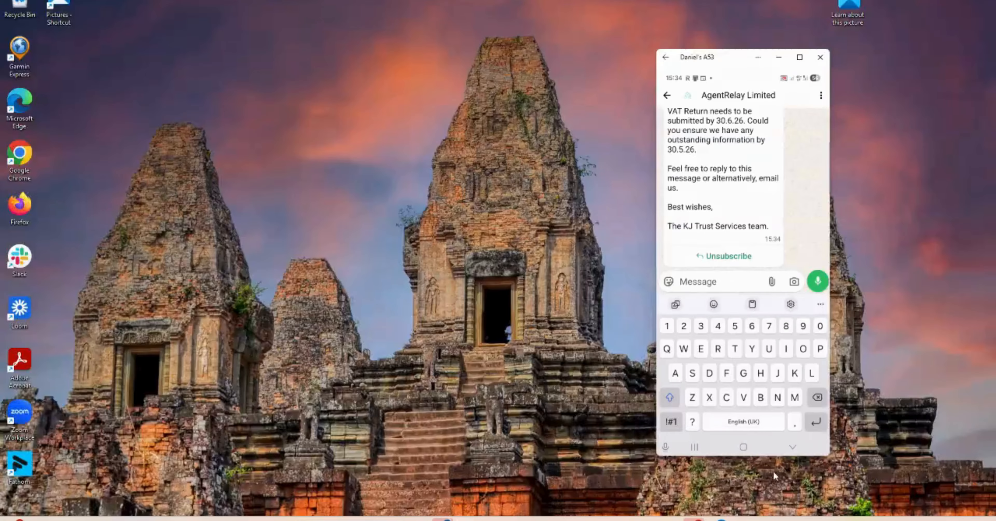
# Step: Switch to the mirrored phone window and read the received Filing Reminder message in the chat
pyautogui.click(773, 470)
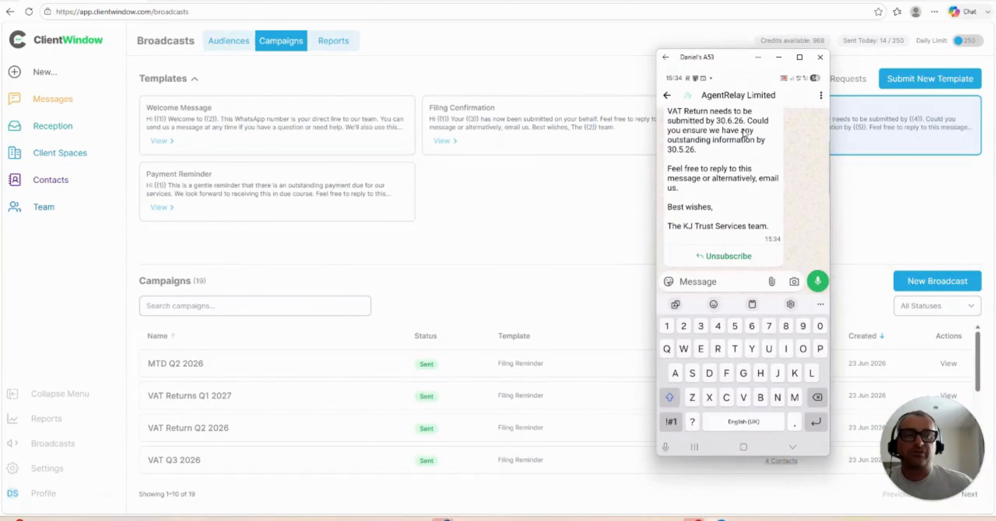
pyautogui.scroll(3, 742, 181)
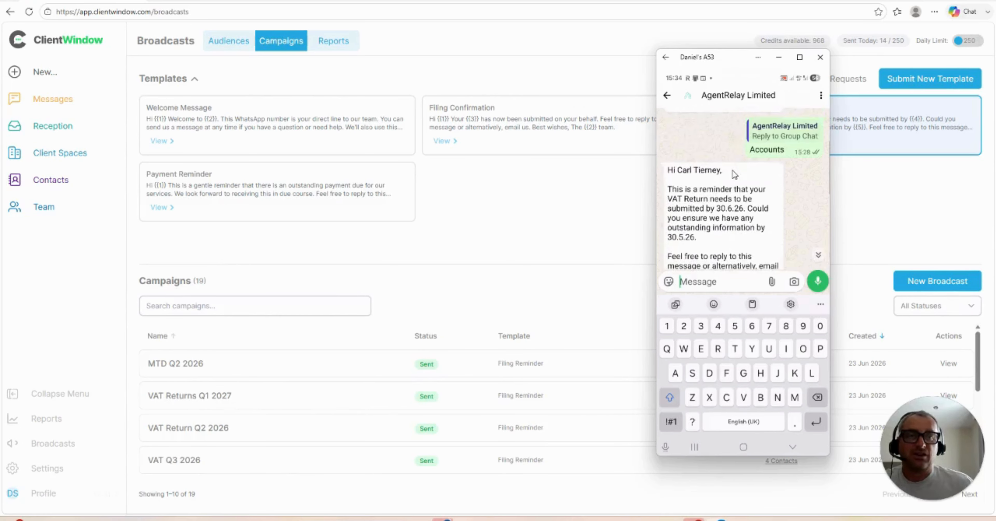
pyautogui.scroll(-3, 732, 170)
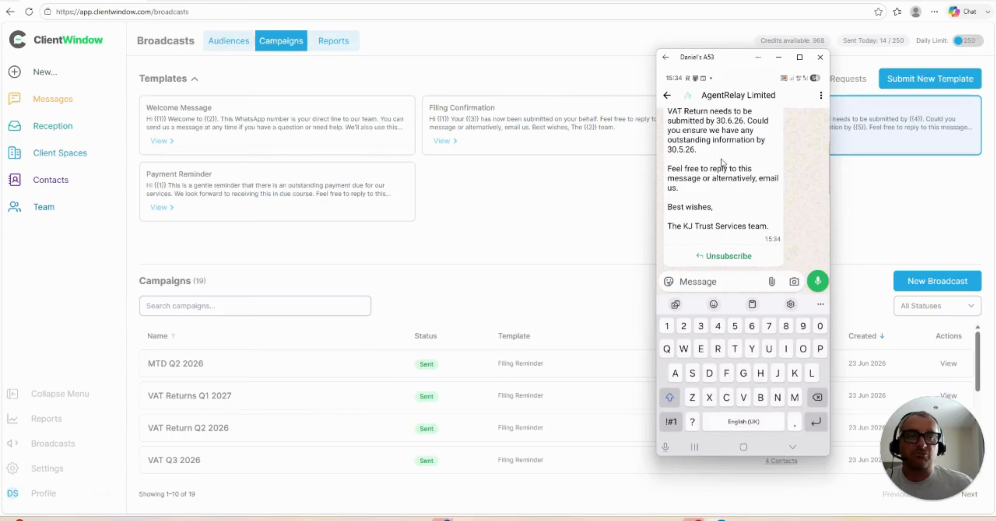
pyautogui.scroll(1, 766, 185)
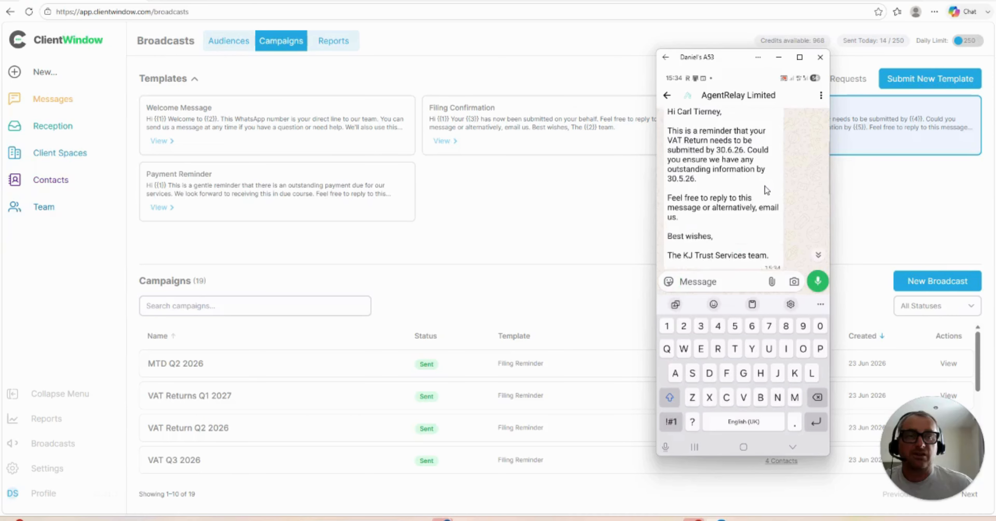
pyautogui.scroll(-1, 763, 182)
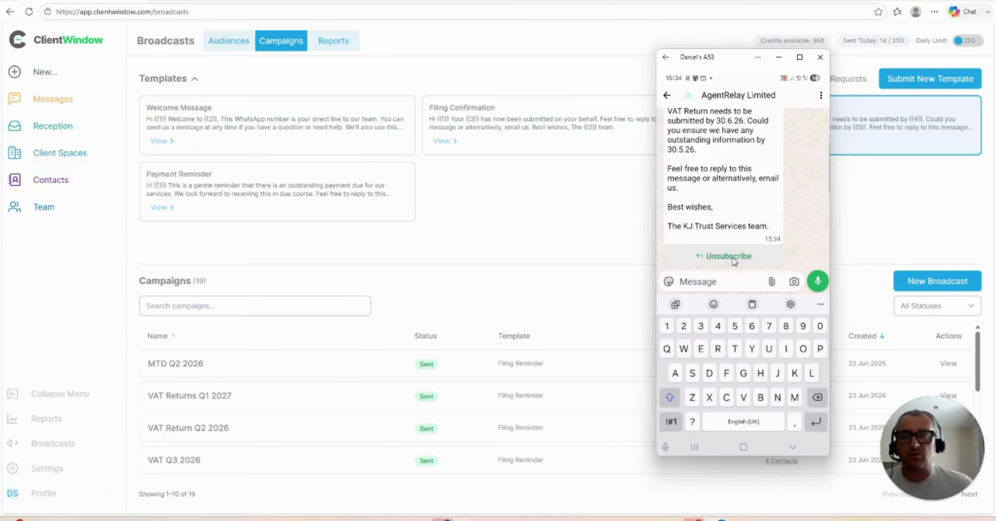
pyautogui.click(538, 223)
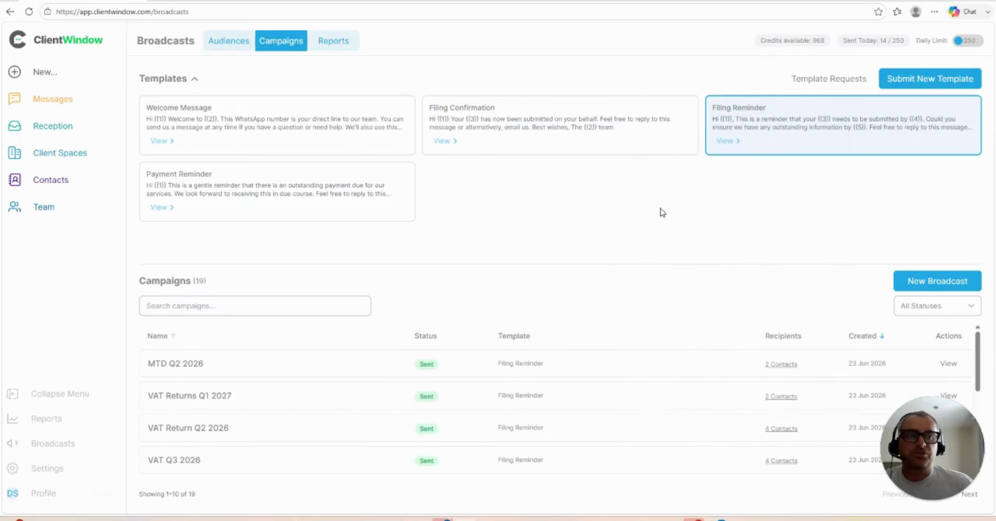
# Step: Open the campaign reports and view the MTD Q2 2026 report and its recipients list
pyautogui.click(329, 40)
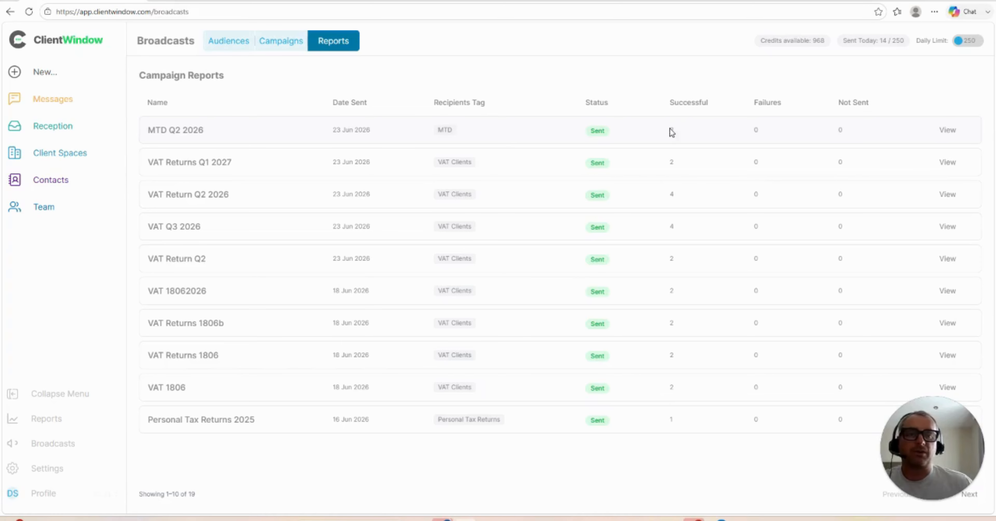
pyautogui.click(949, 130)
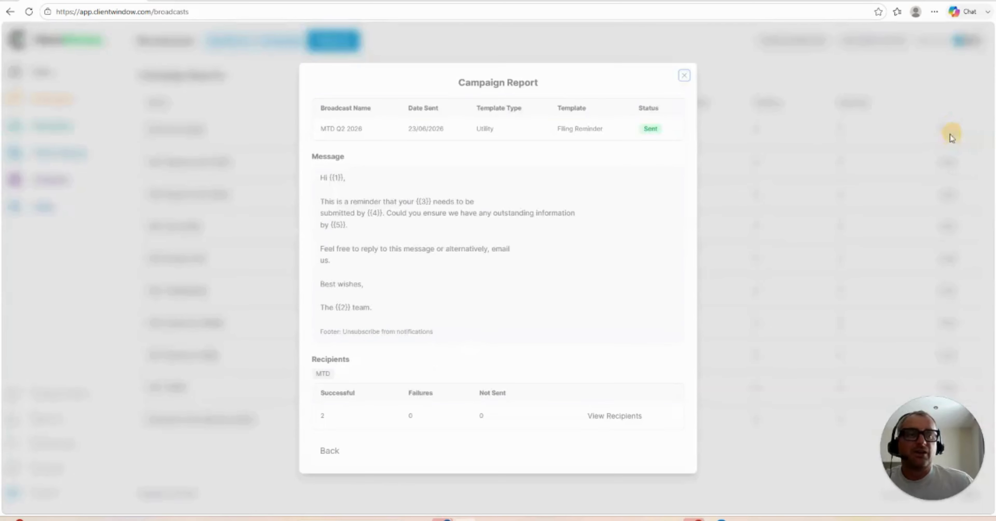
pyautogui.click(620, 414)
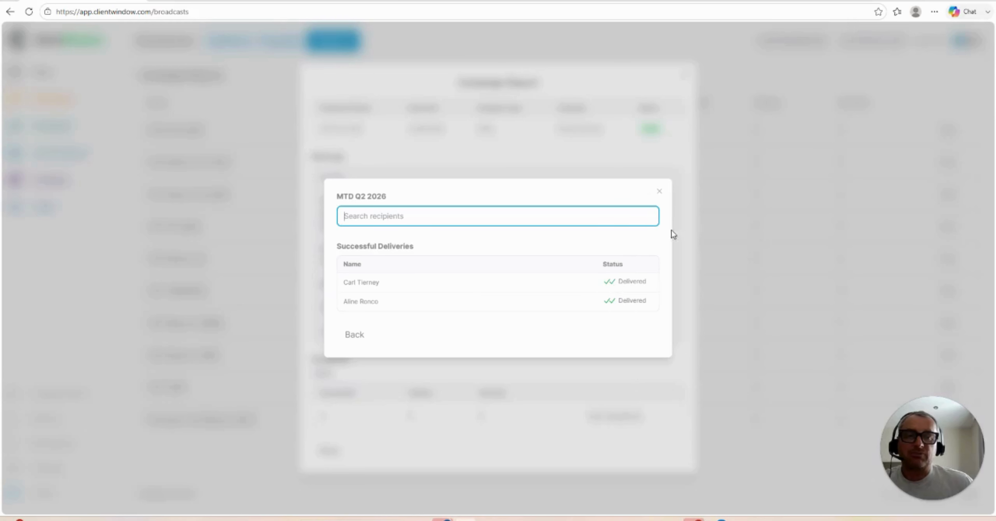
pyautogui.click(660, 193)
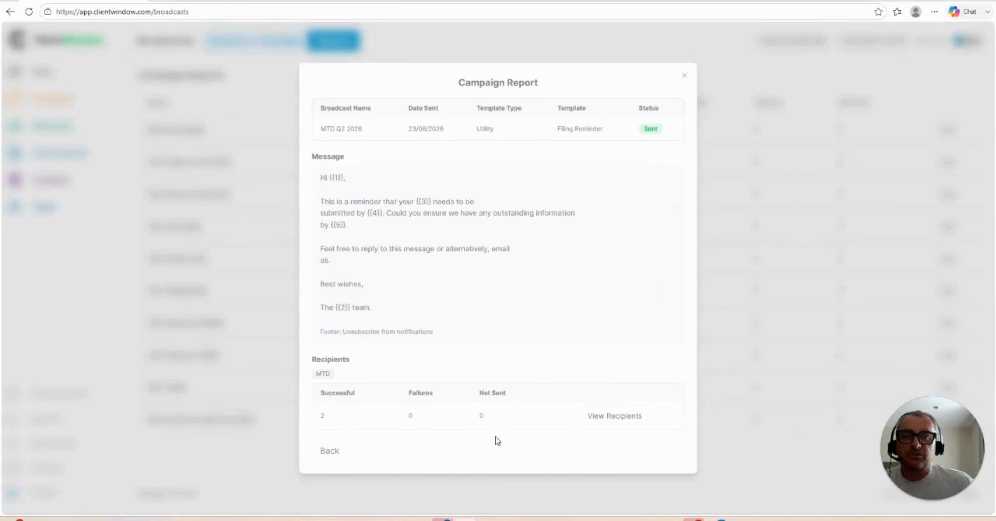
pyautogui.moveTo(557, 519)
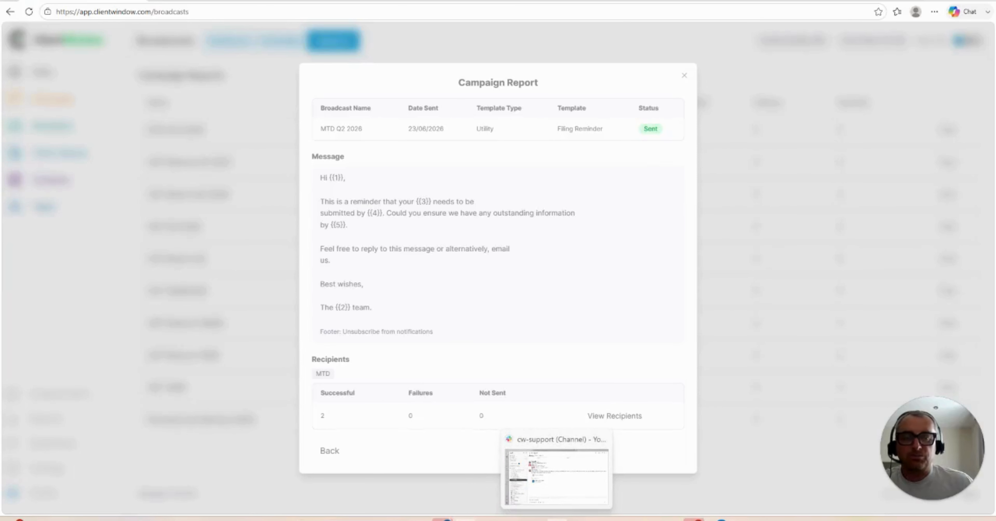